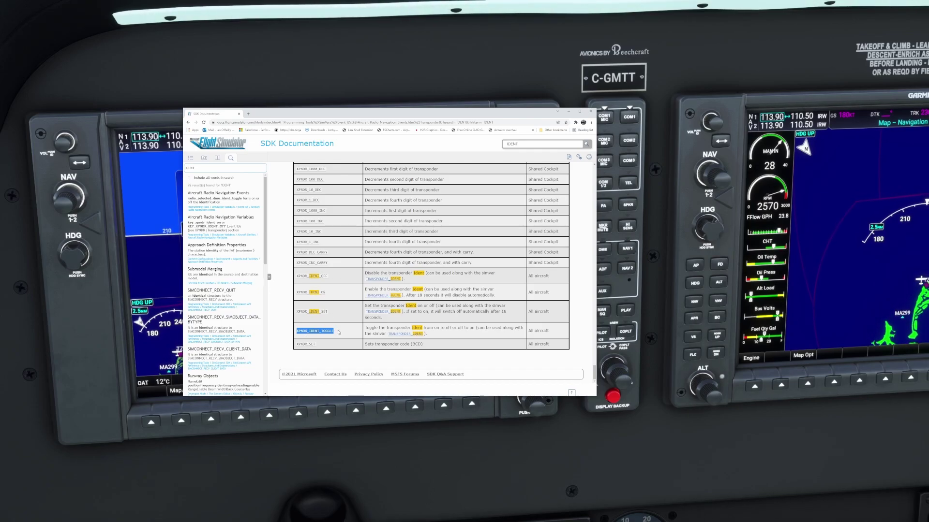
Review the transponder IDENT event and variable entries in the SDK documentation and the Ident softkey on the cockpit's Garmin display.
click(406, 338)
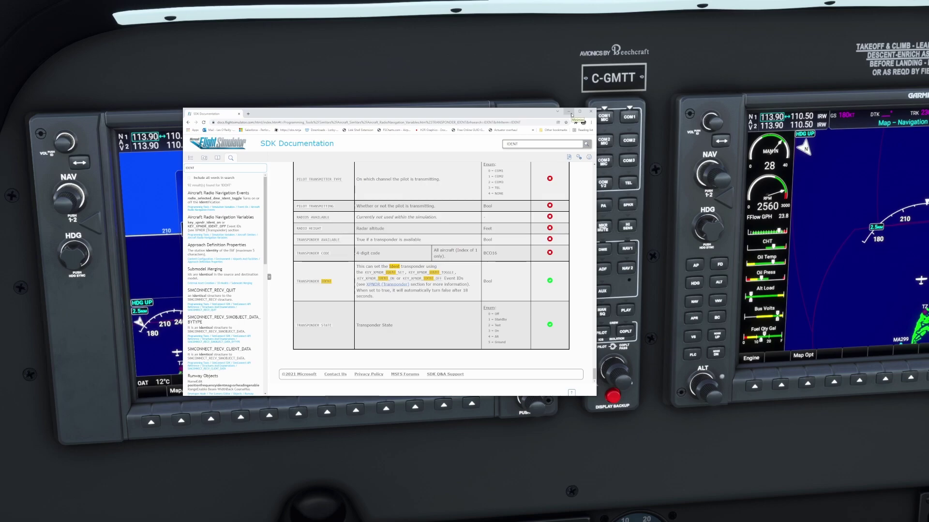
click(570, 112)
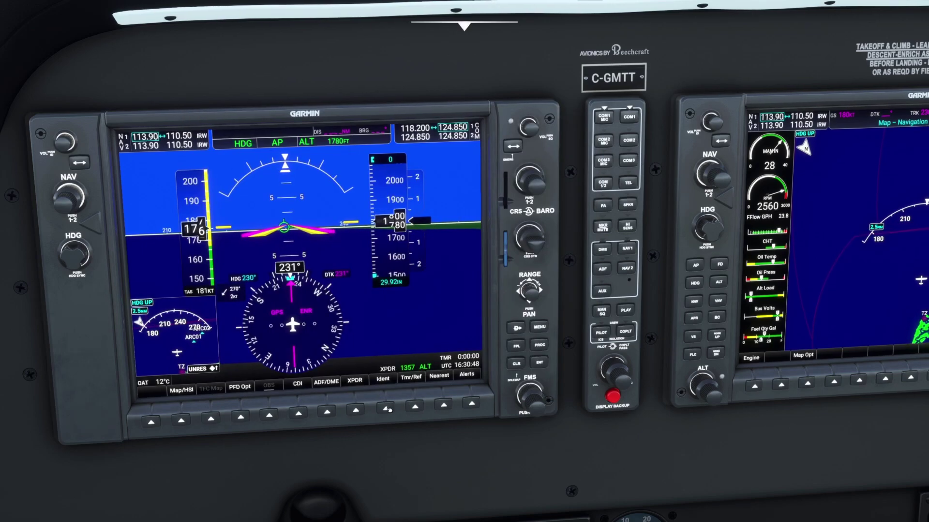
click(424, 360)
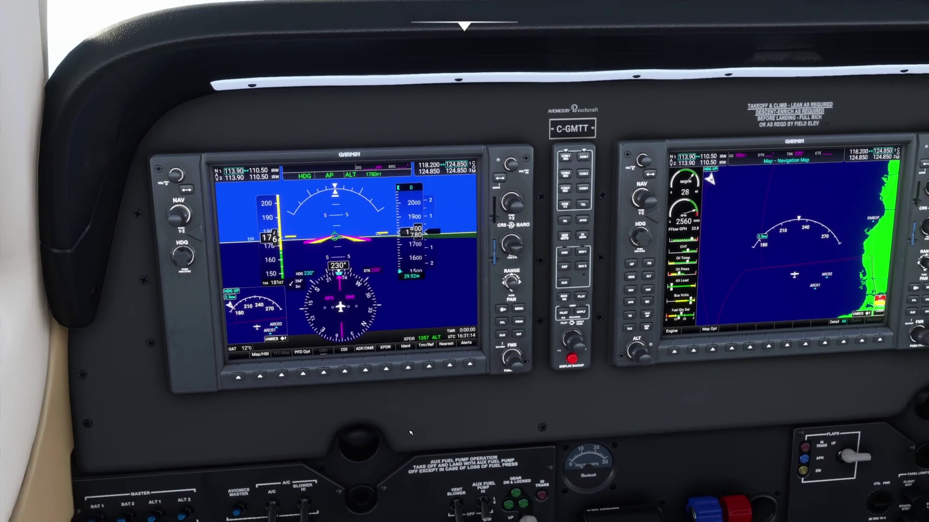
key(ctrl+space)
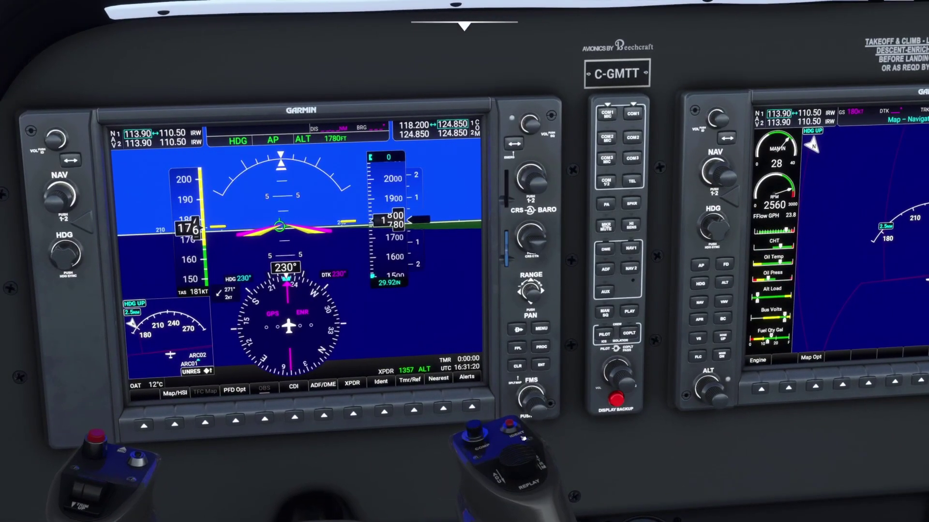
click(520, 434)
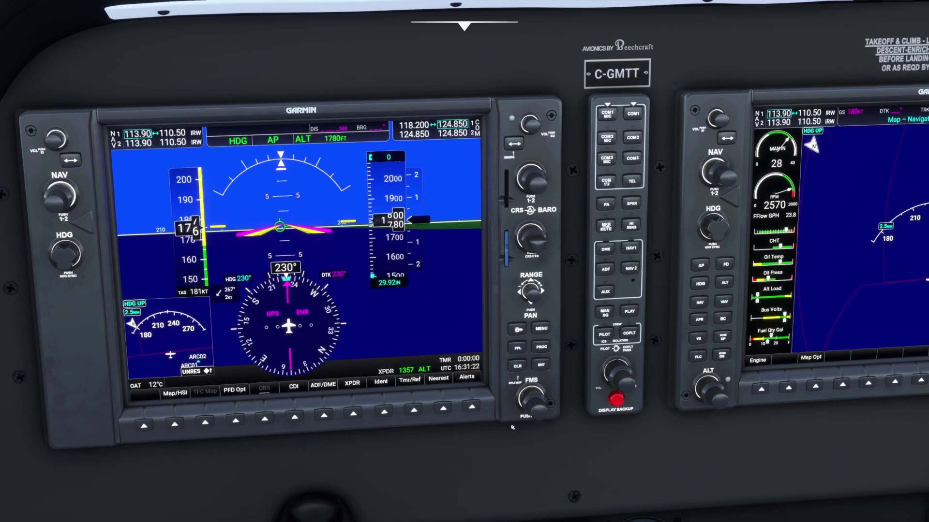
click(512, 428)
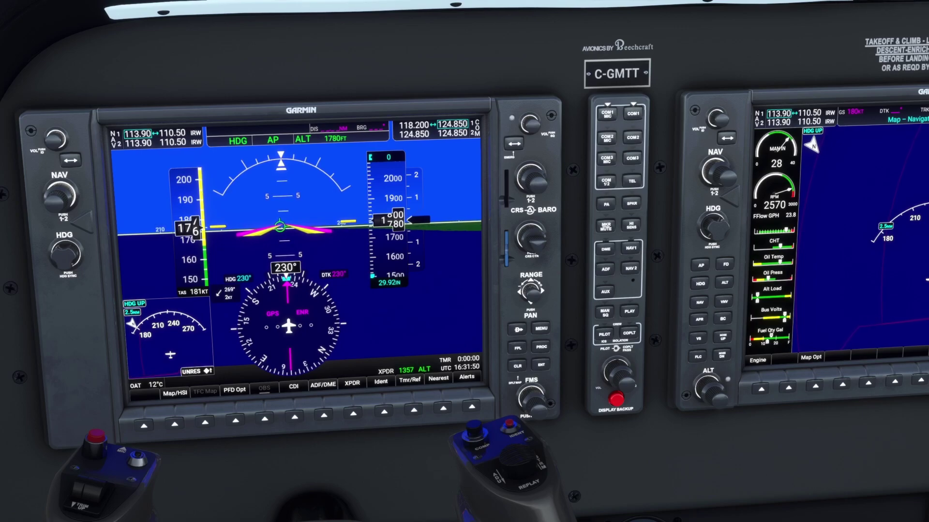
key(alt+Tab)
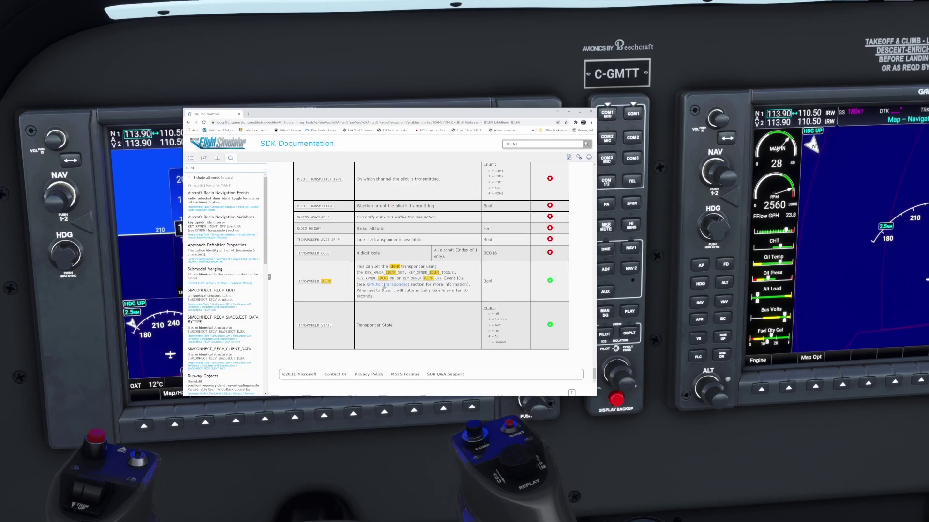
click(385, 285)
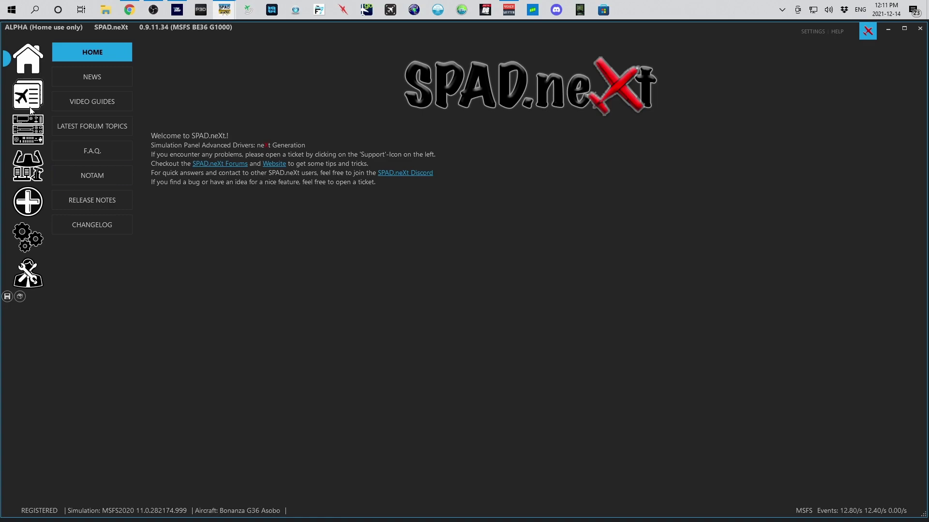
Switch to SPAD.neXt, show the client events list and select the TXPDR IDENT TOGGLE event.
click(30, 203)
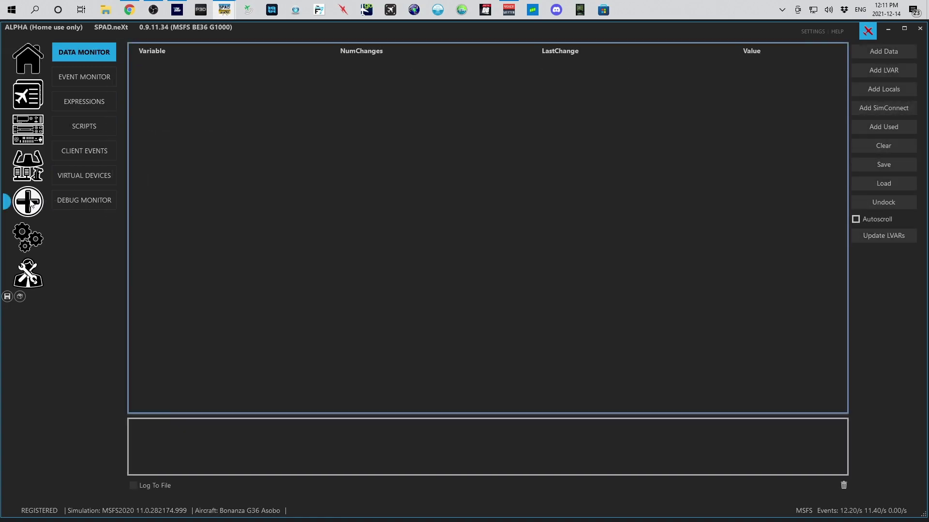
click(88, 156)
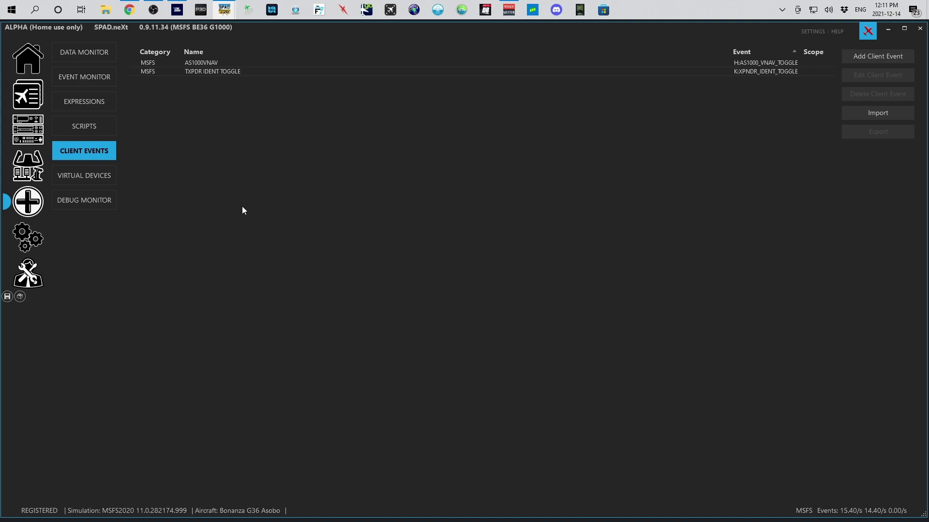
click(226, 62)
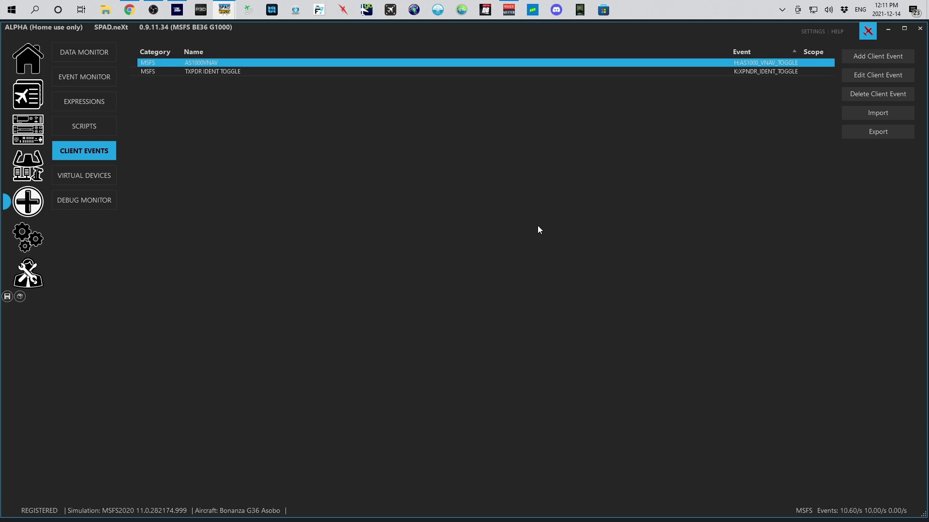
key(Down)
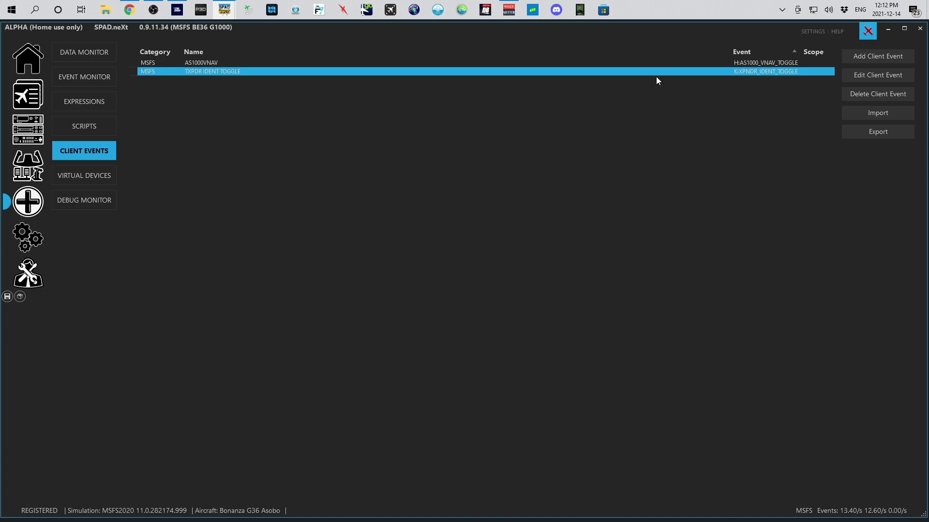
click(903, 54)
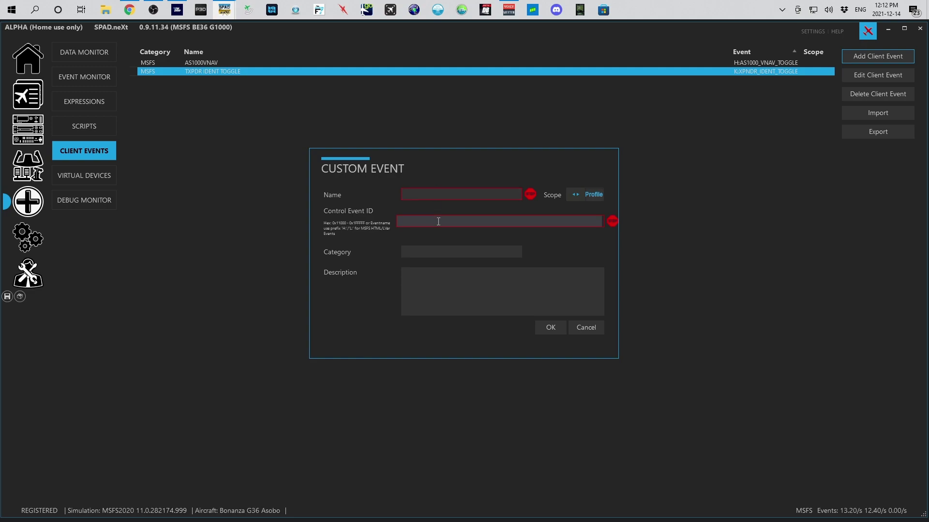
click(575, 201)
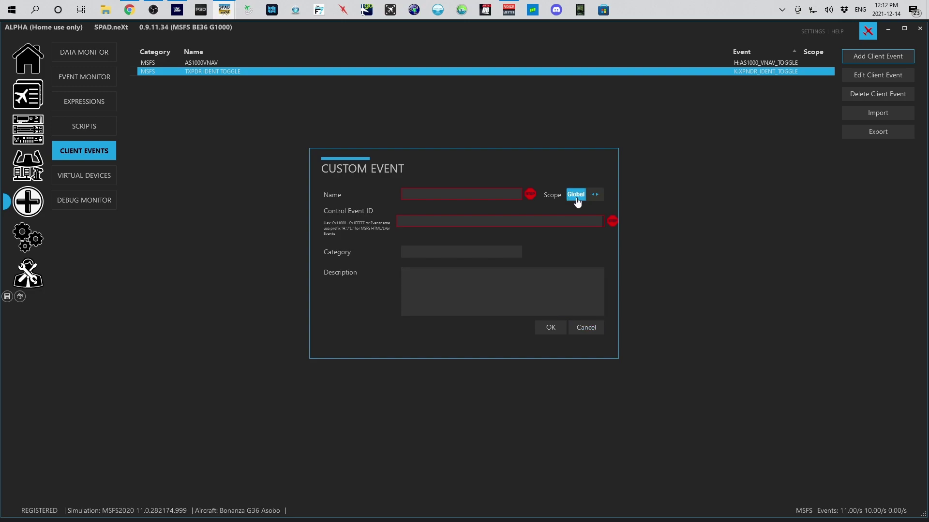
click(584, 326)
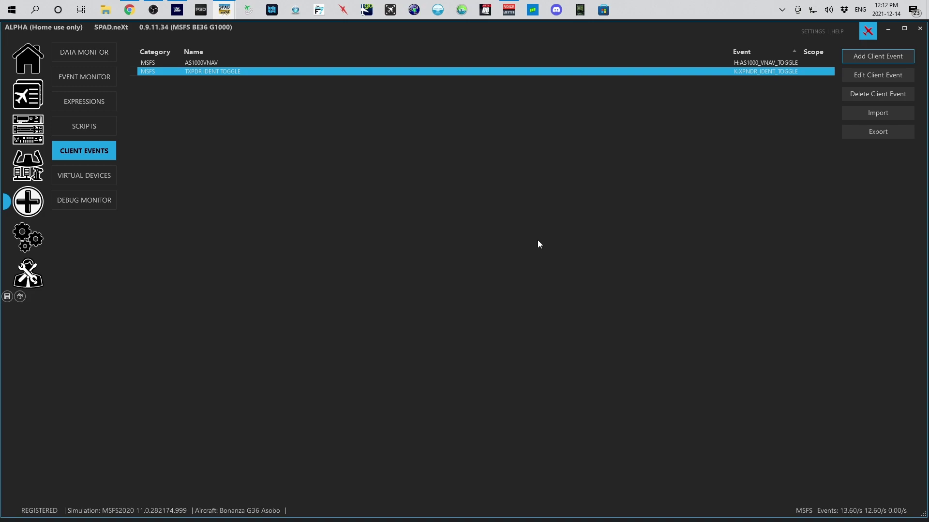
Set the scope of the TXPDR IDENT TOGGLE client event to Global and save it.
double_click(346, 71)
click(586, 196)
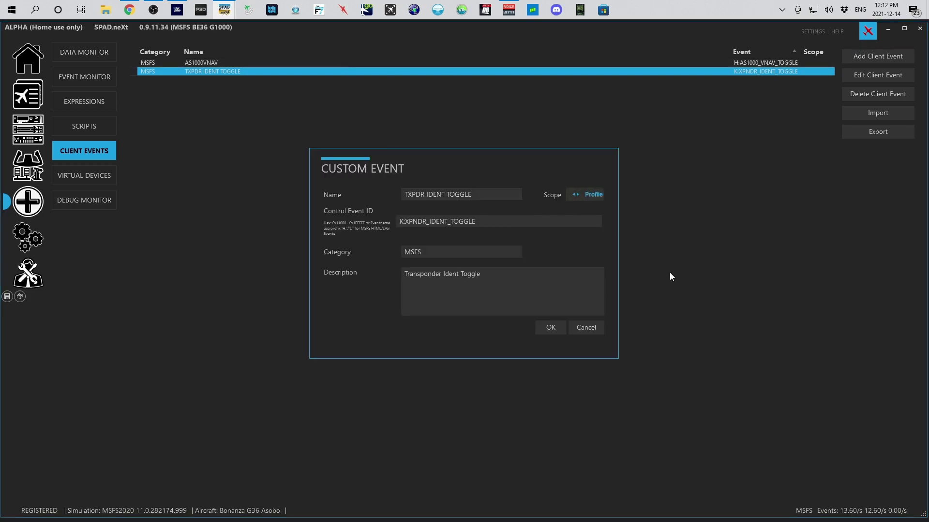
click(551, 331)
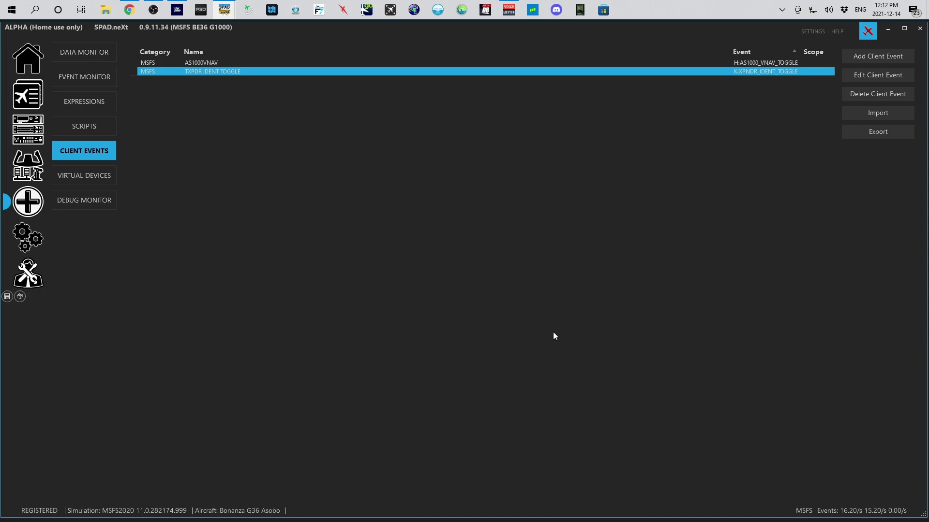
Reopen the TXPDR IDENT TOGGLE event and compare its control event ID with the XPNDR event names in the SDK documentation.
double_click(432, 71)
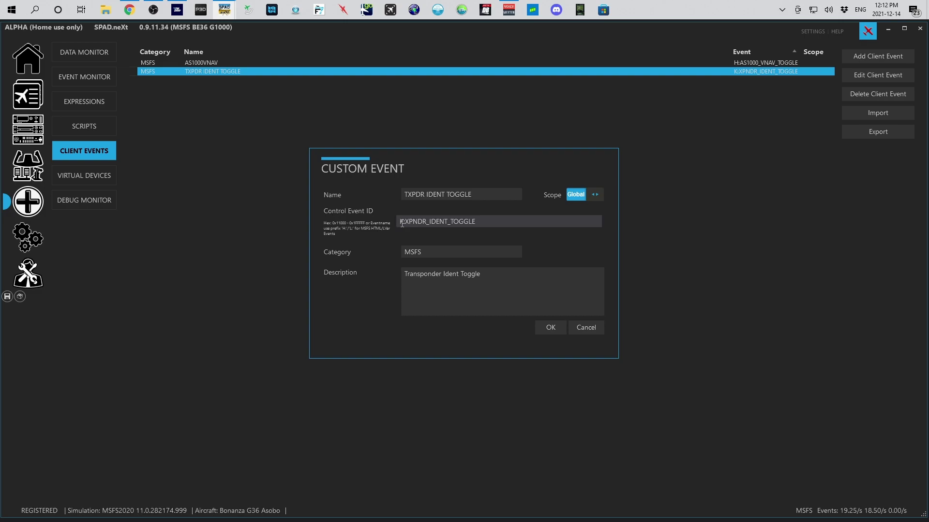
click(488, 220)
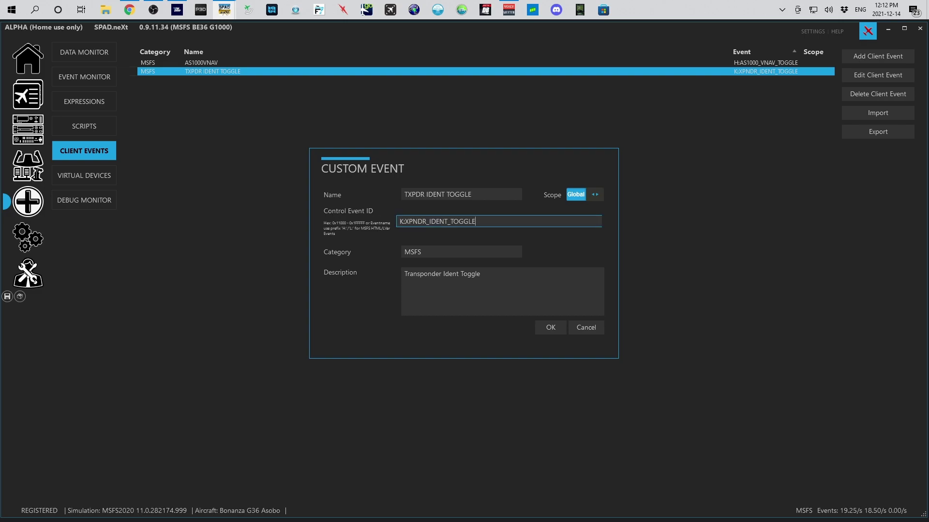
key(alt+Tab)
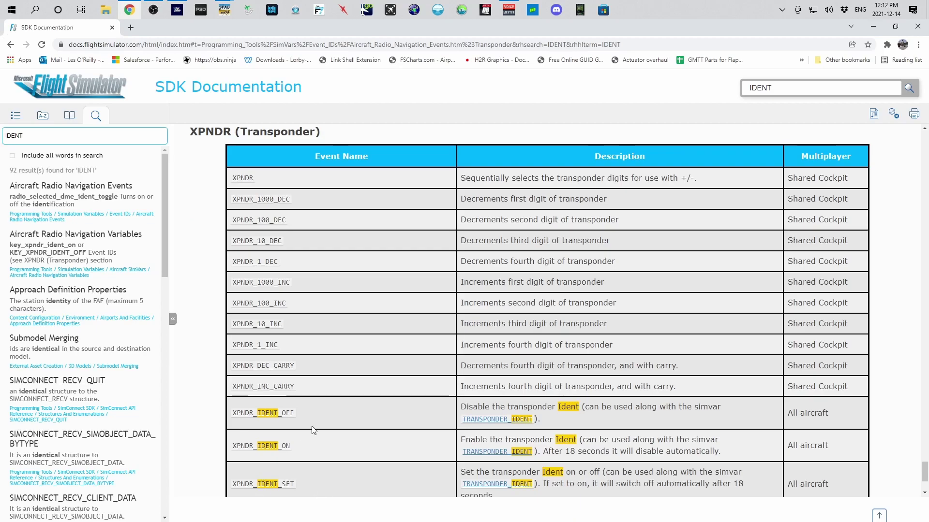
scroll(321, 399, down, 2)
scroll(322, 399, down, 1)
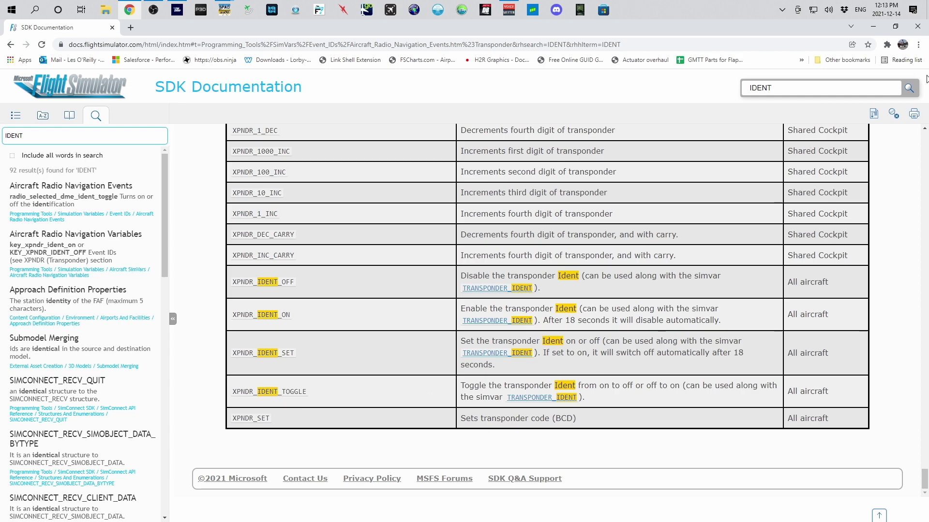
click(874, 27)
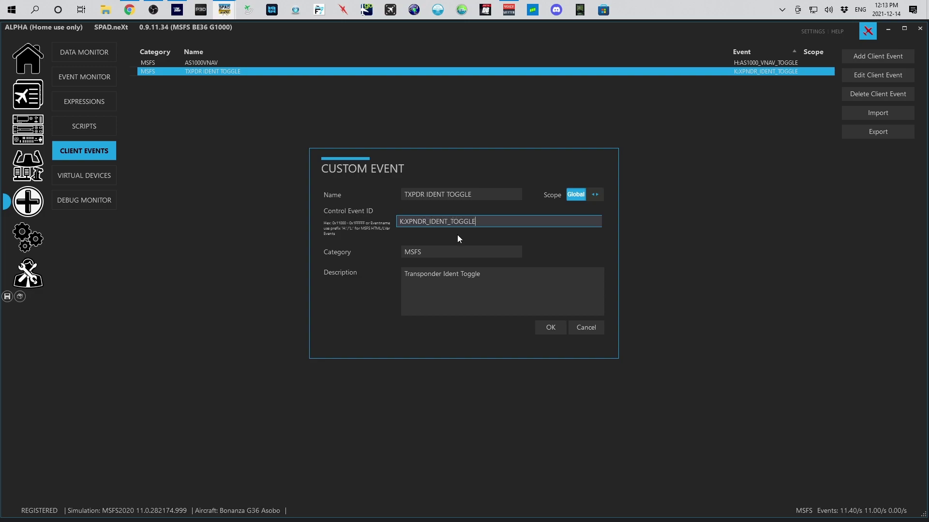
click(453, 252)
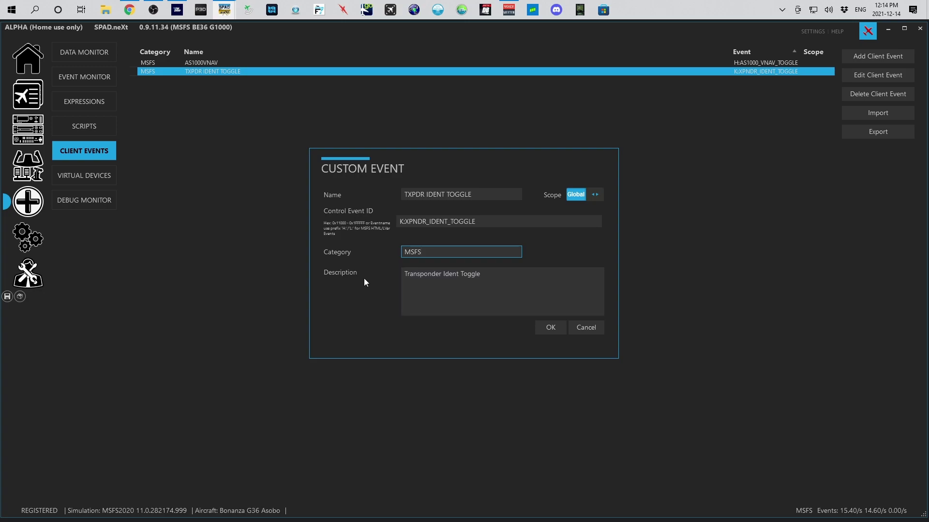
click(551, 326)
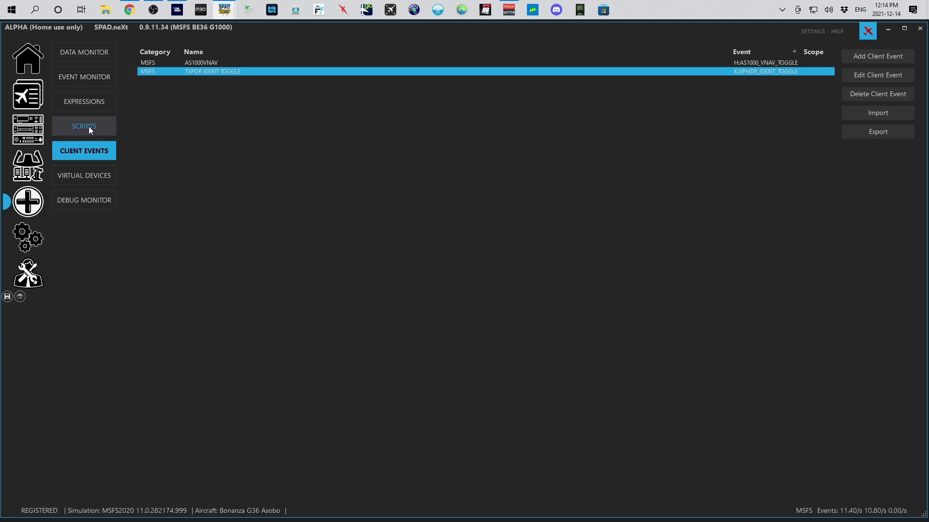
Delete the existing Button pressed event from the IDENT TEST button on the Stream Deck XL home page.
click(28, 96)
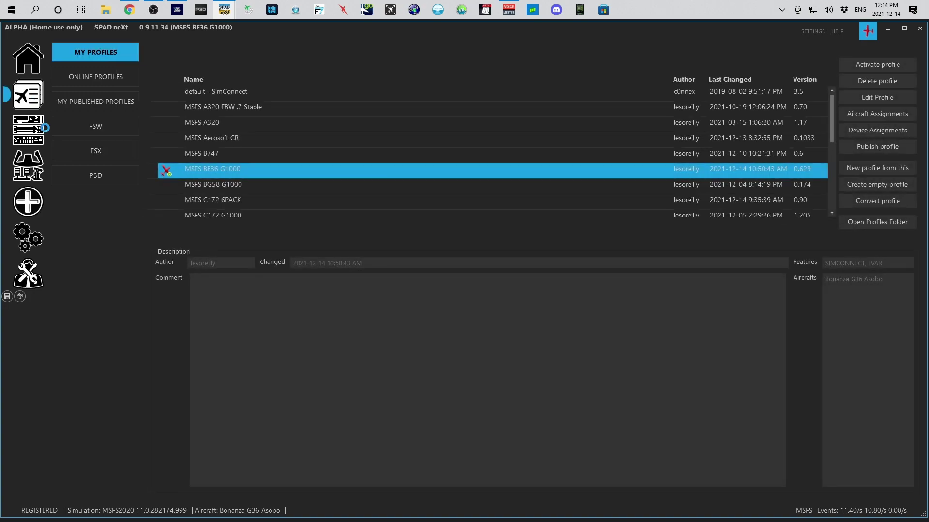
click(28, 129)
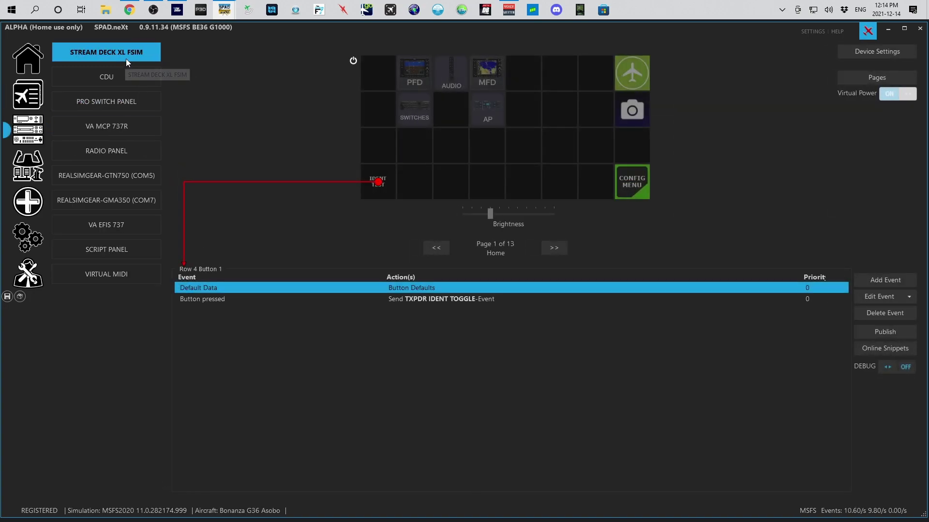
click(378, 195)
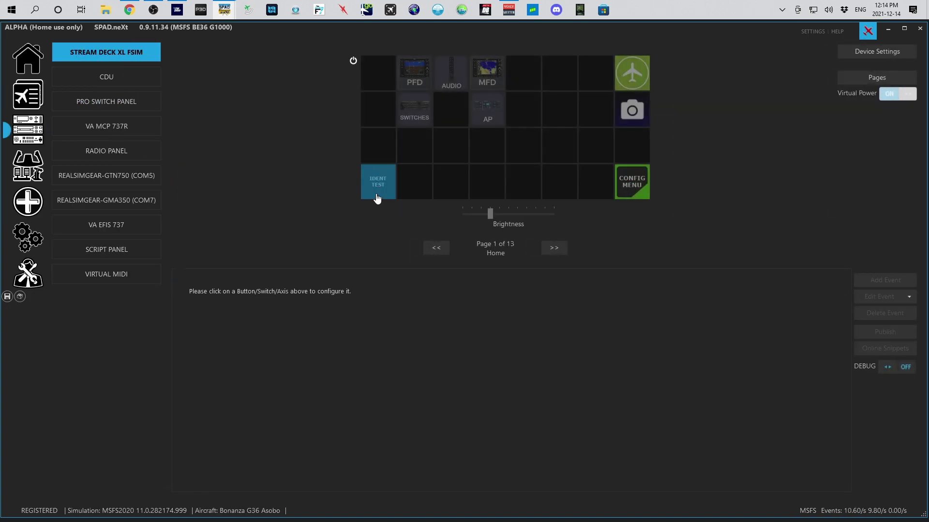
click(381, 195)
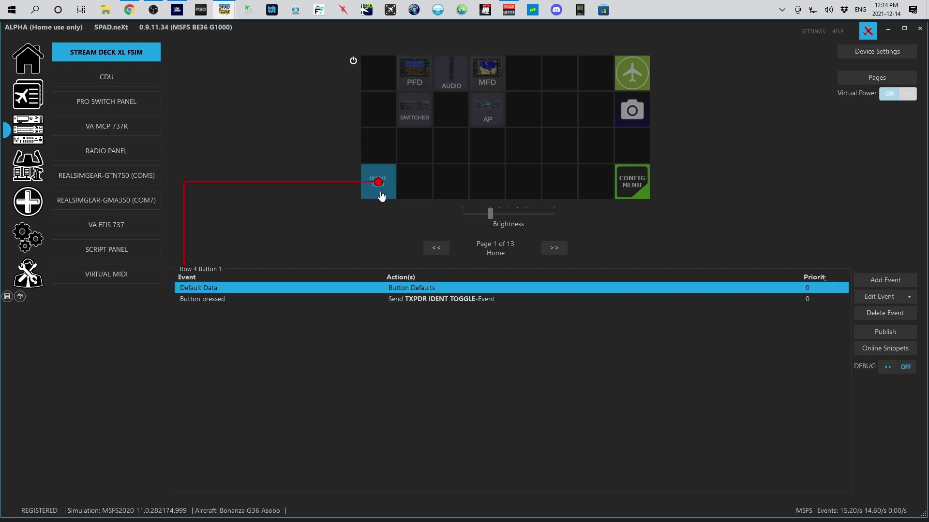
click(530, 299)
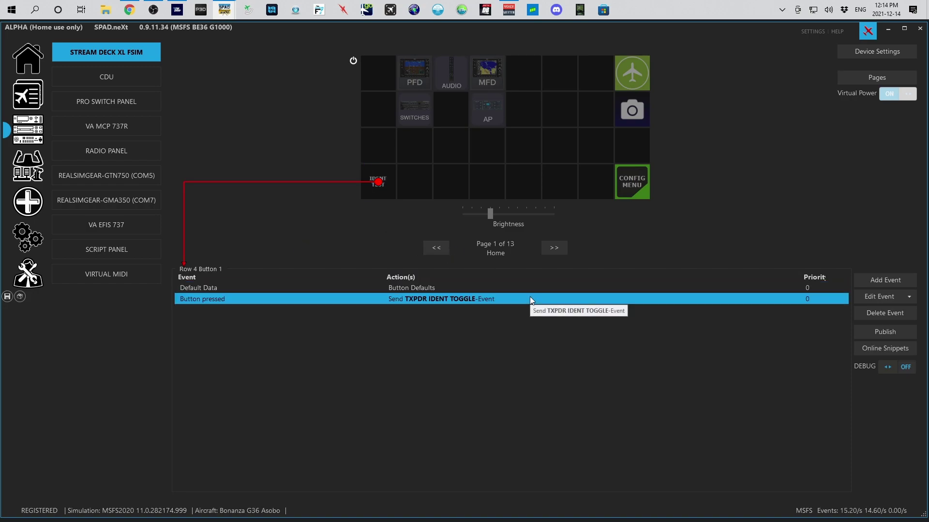
click(885, 313)
Add a Button pressed event with a Send Simulation-Event action to the IDENT TEST button.
click(873, 285)
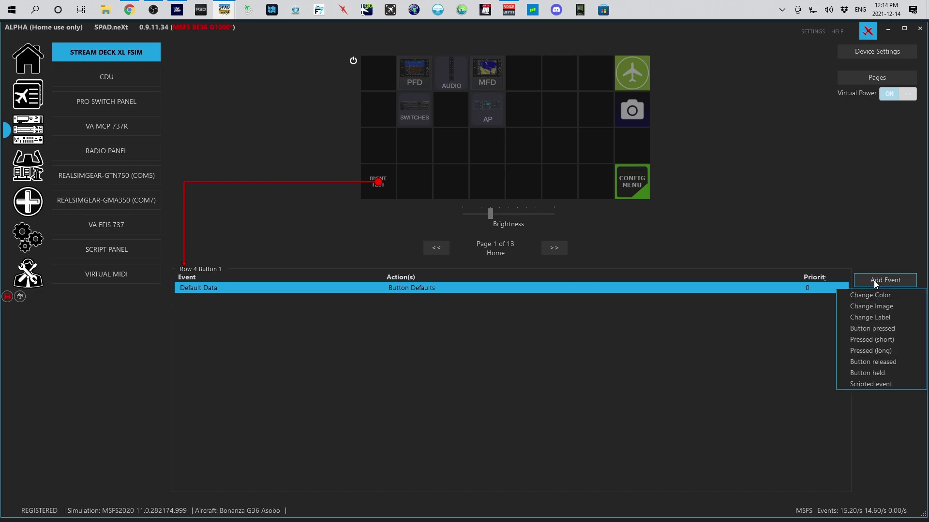
click(881, 329)
click(574, 269)
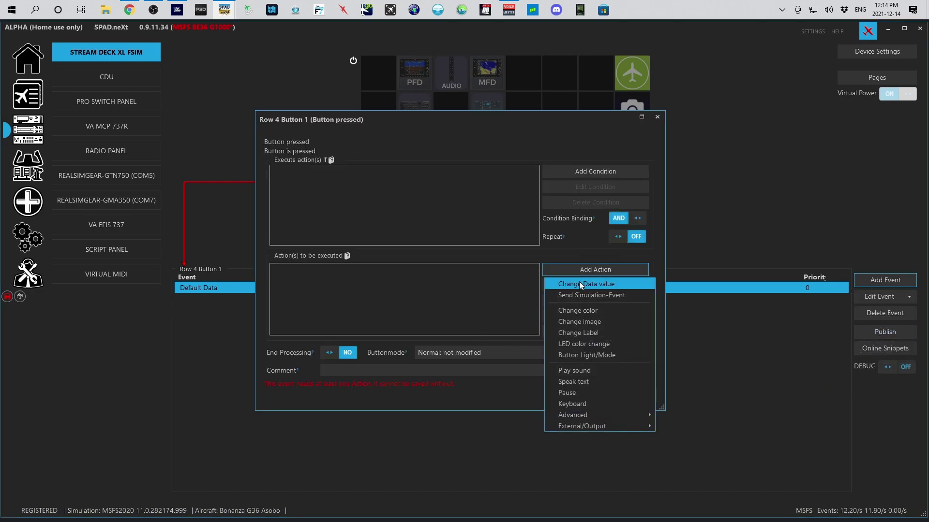
click(584, 295)
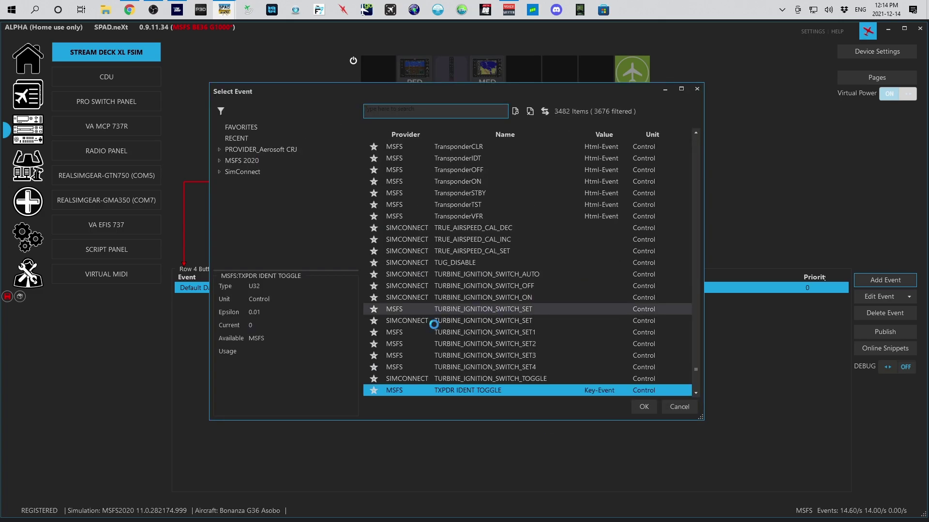
Search the simulation events for "ident", choose TXPDR IDENT TOGGLE as the event to send, and save the button event.
click(415, 111)
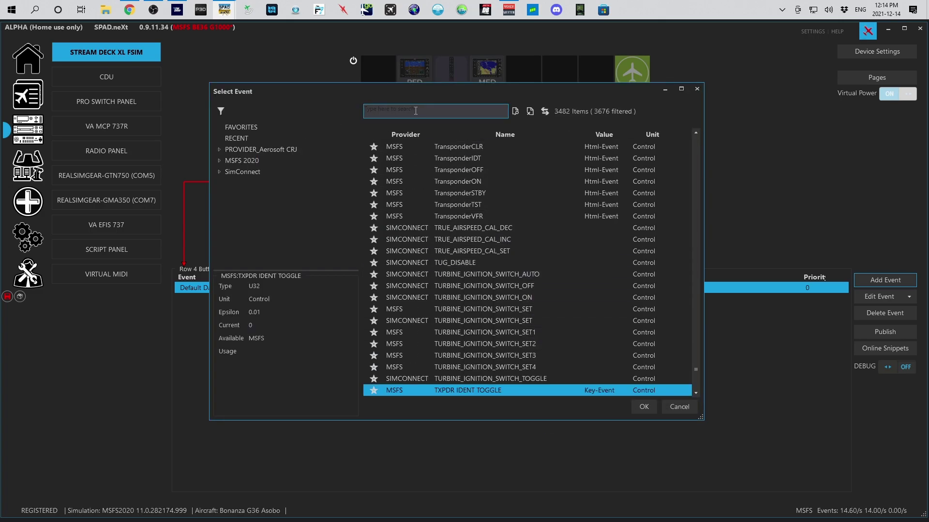
text(ident)
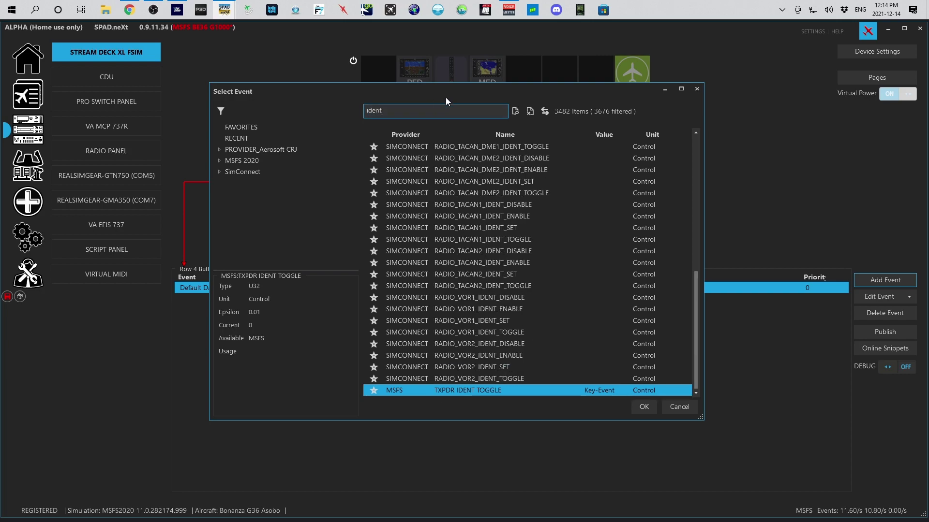
click(483, 389)
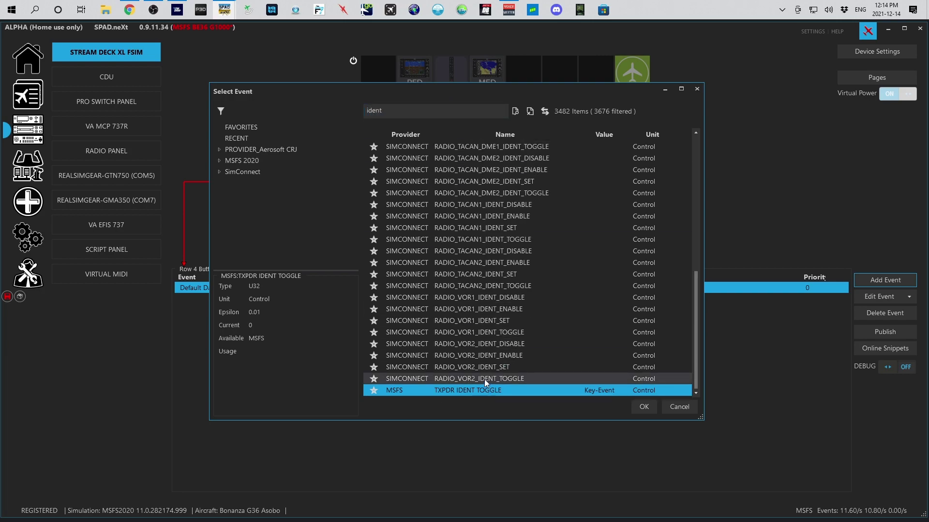
click(483, 379)
click(483, 390)
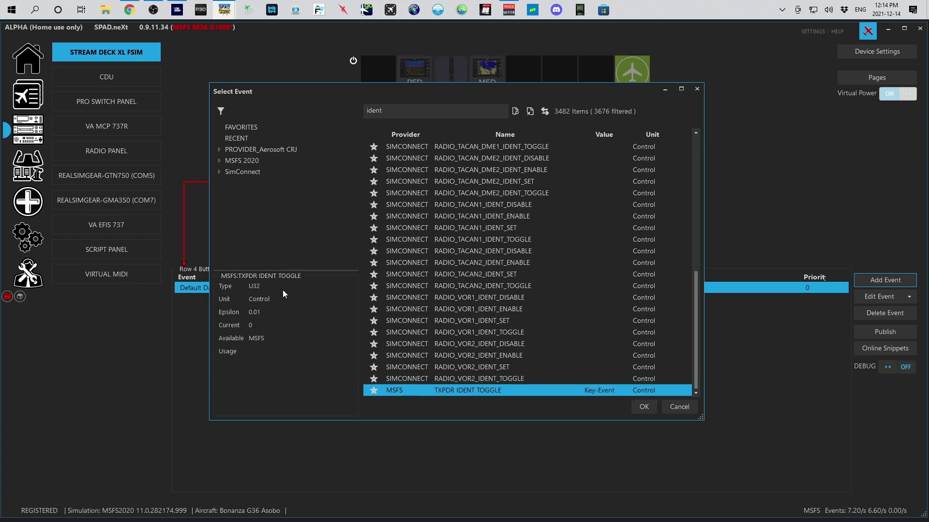
double_click(490, 390)
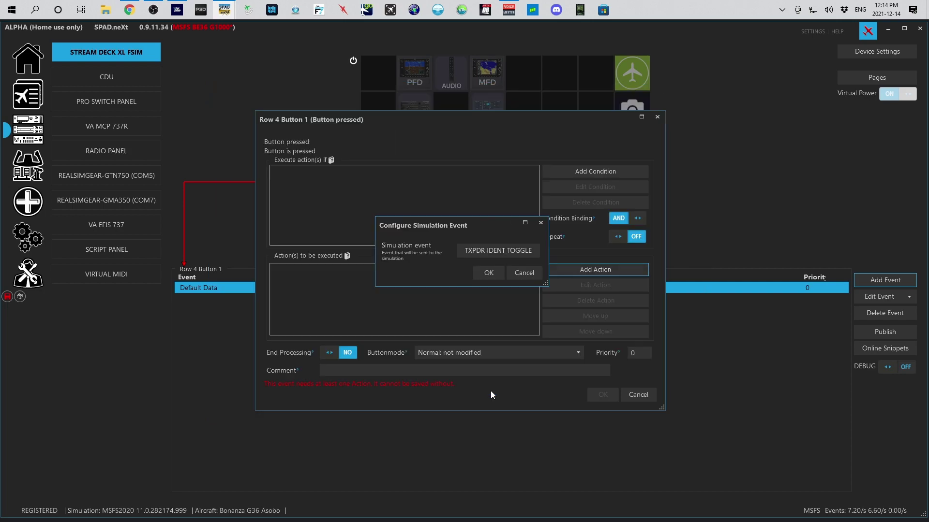
click(489, 274)
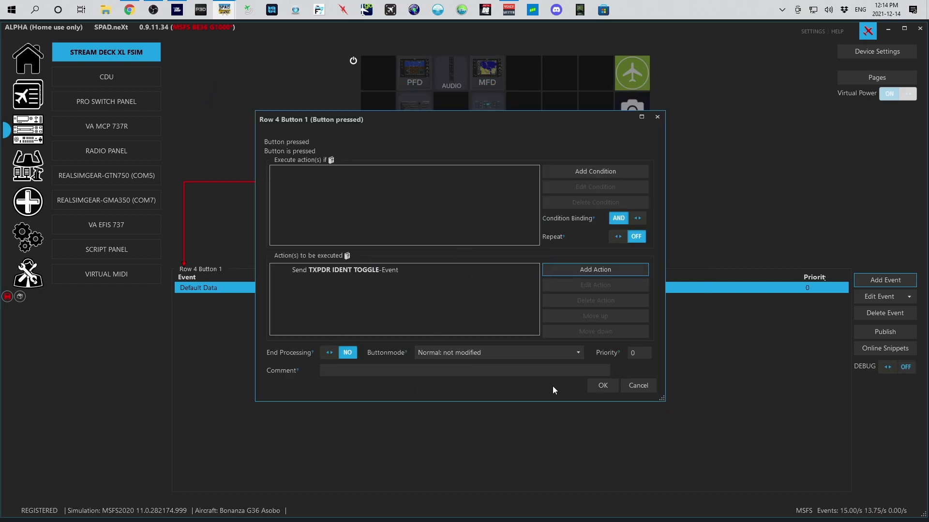
click(600, 386)
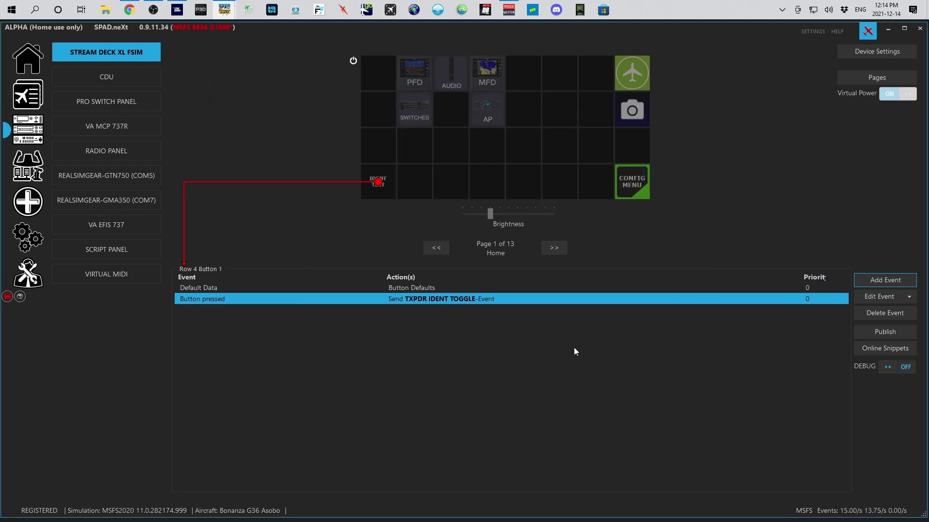